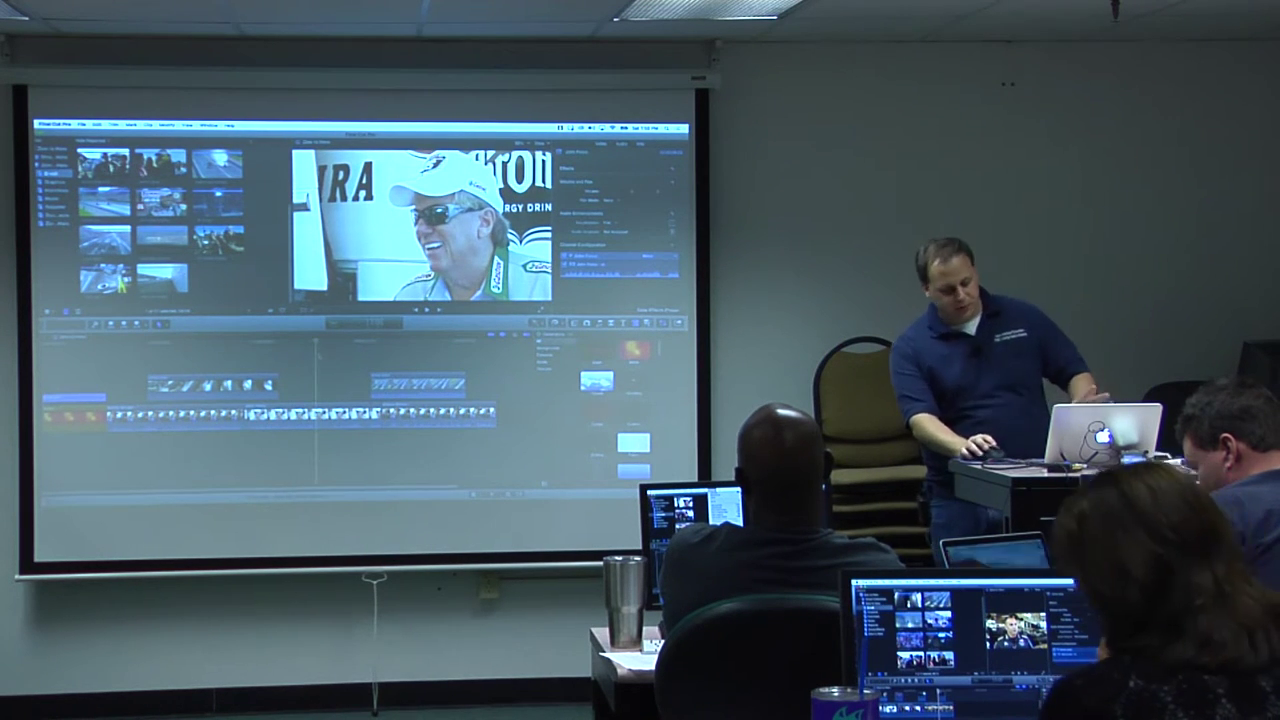
Step: Open the Master File (default) share dialog for the Zero to Hero project
left_click(123, 13)
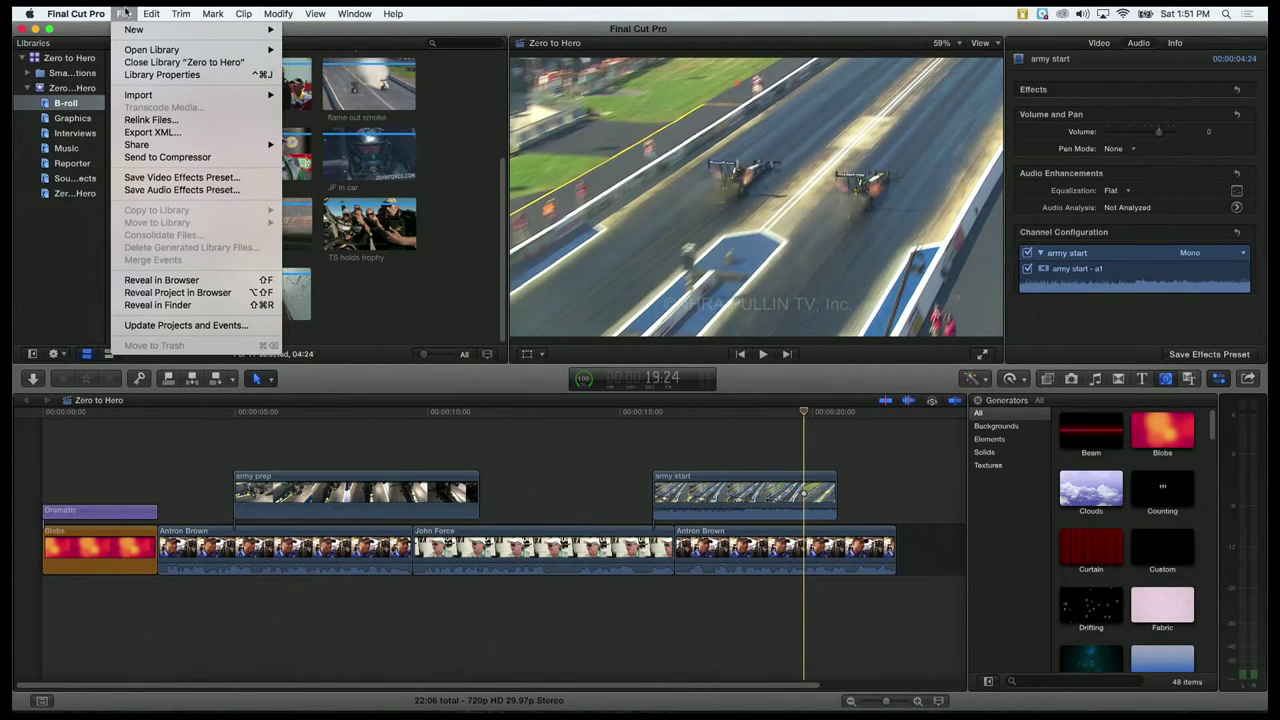
mouse_move(240, 145)
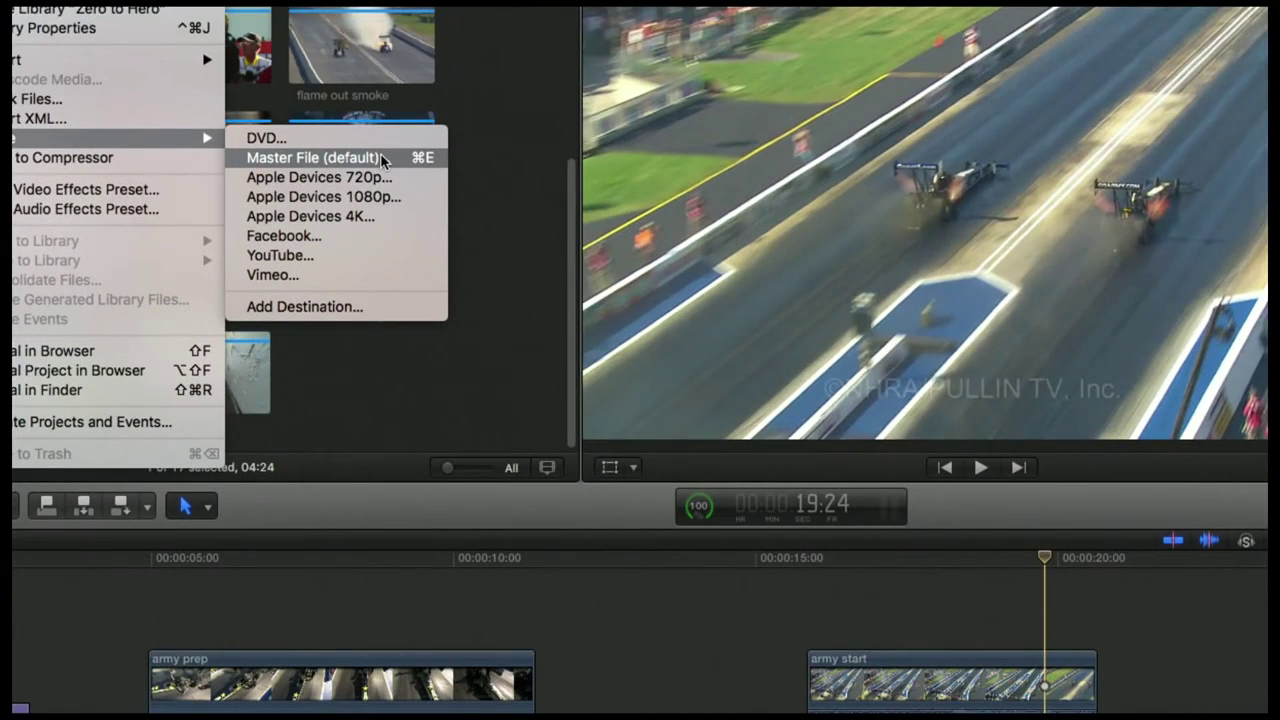
left_click(383, 160)
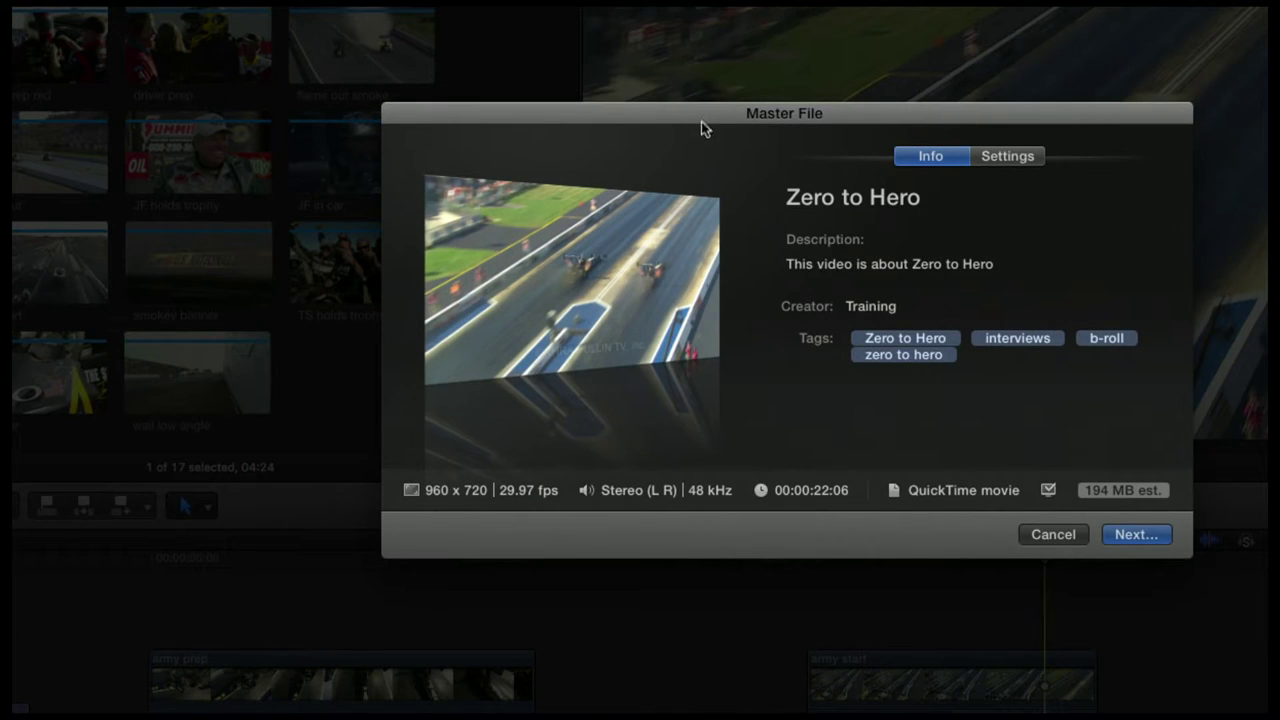
Step: Retitle the export 'Zero to Hero Documentary' and bring up its output settings
left_click_drag(701, 121, 609, 120)
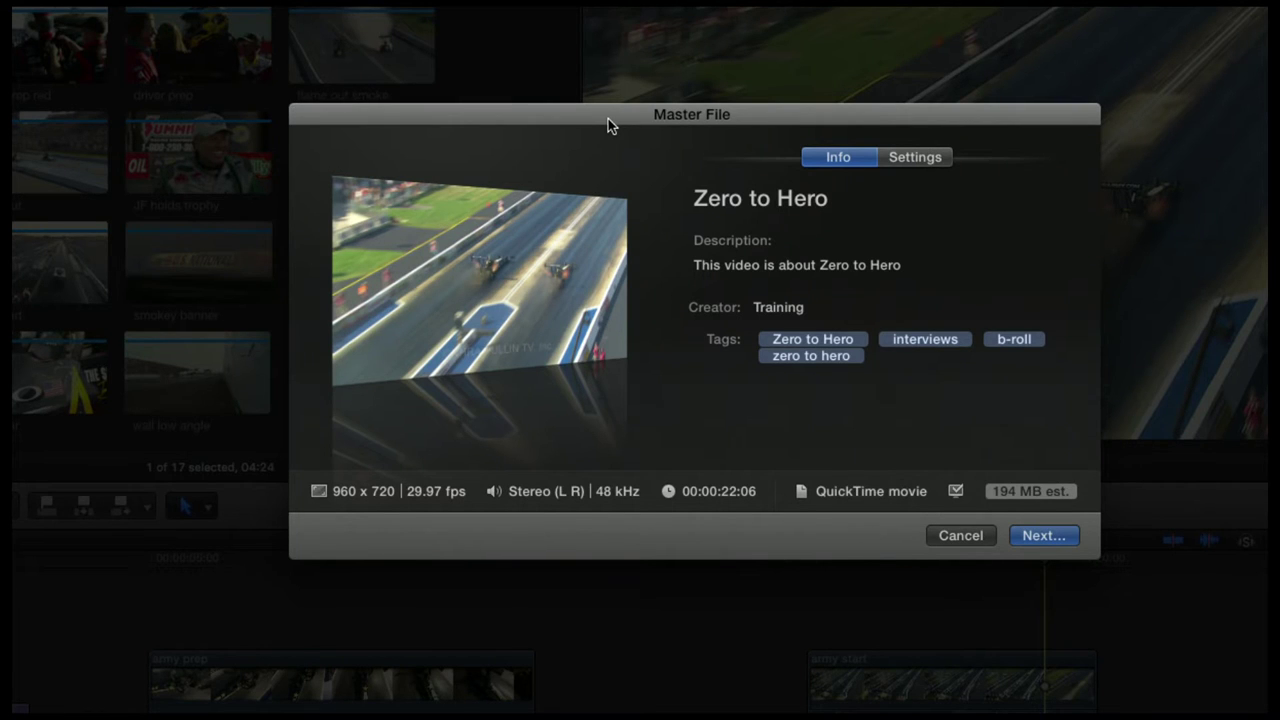
left_click(857, 198)
left_click_drag(857, 198, 697, 198)
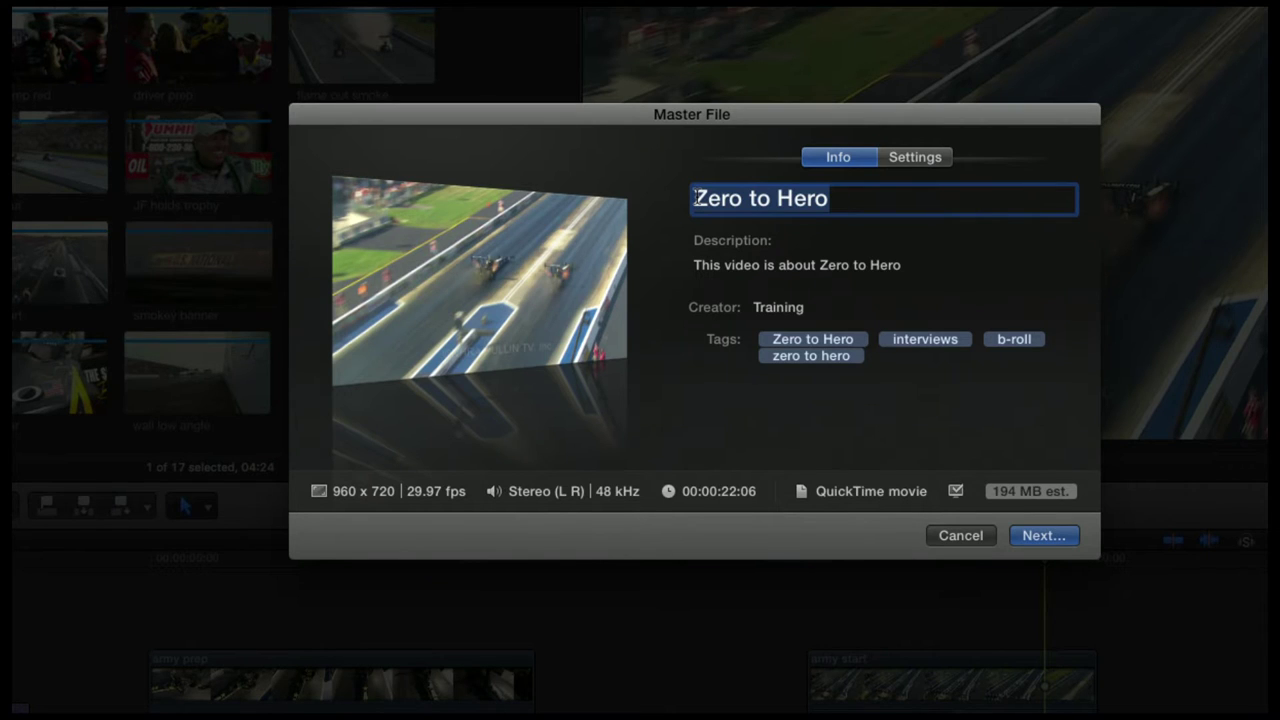
left_click(843, 198)
type("Docum")
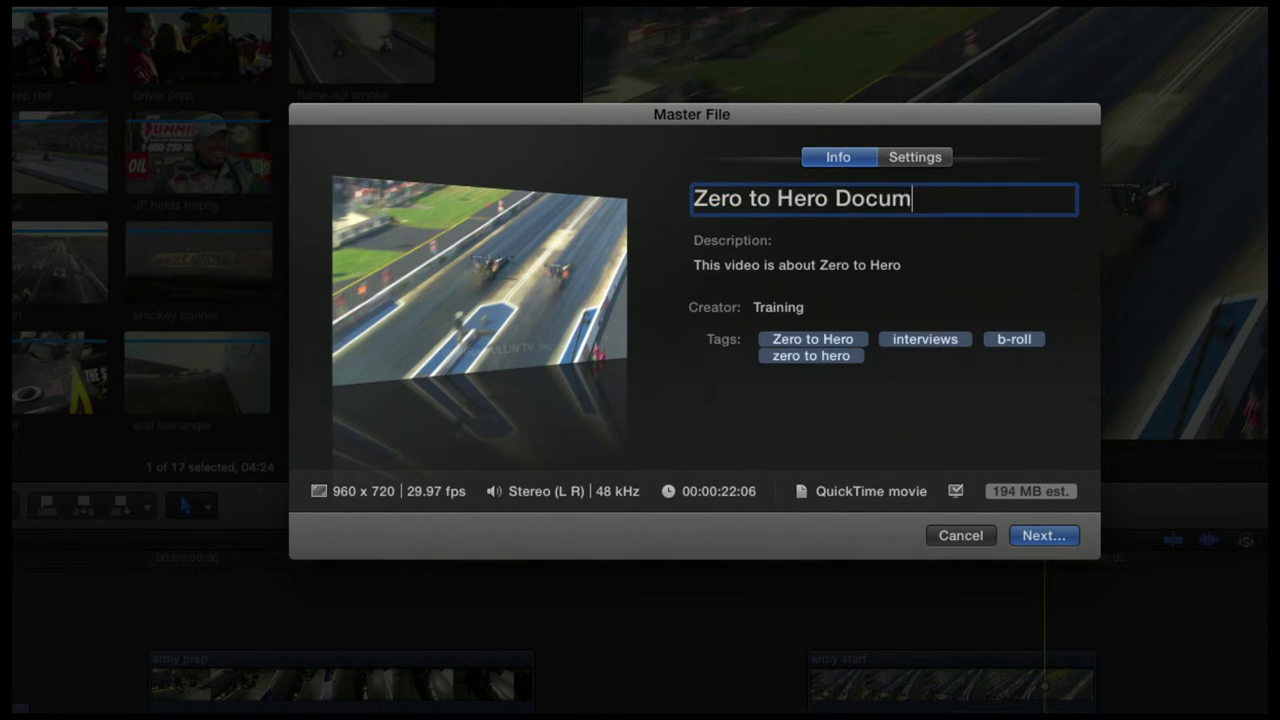
type("entary")
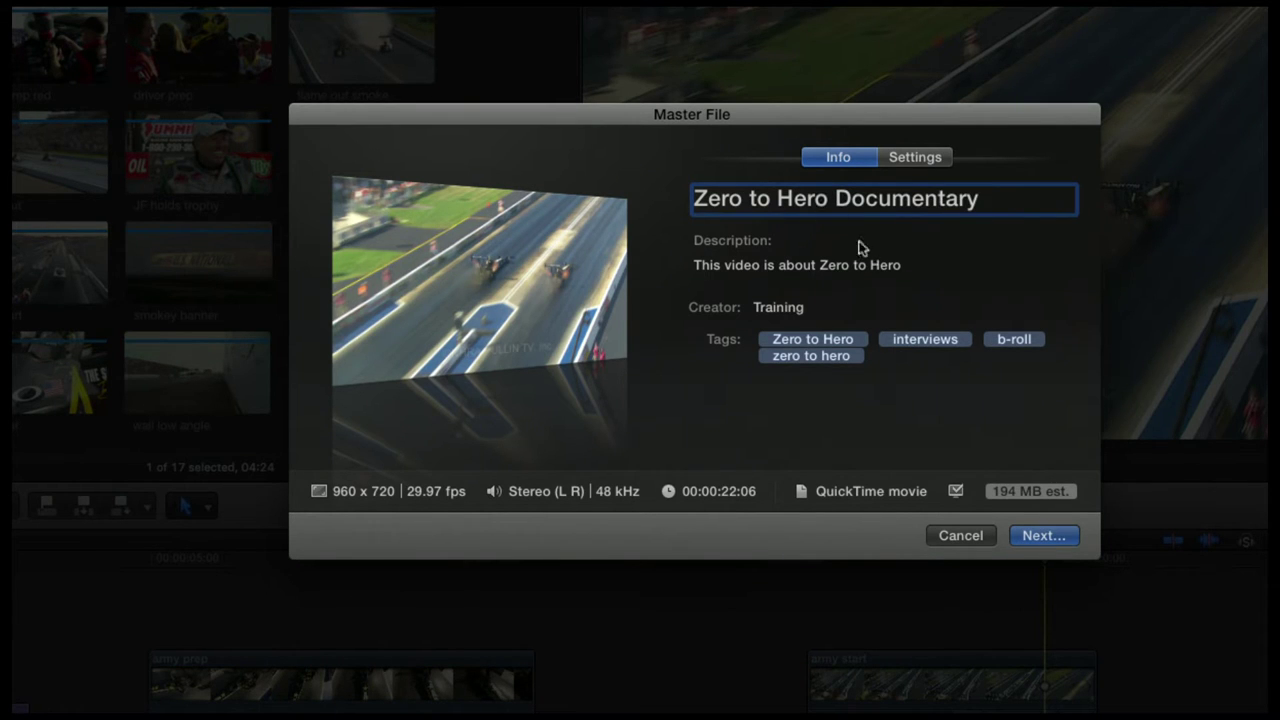
left_click(782, 265)
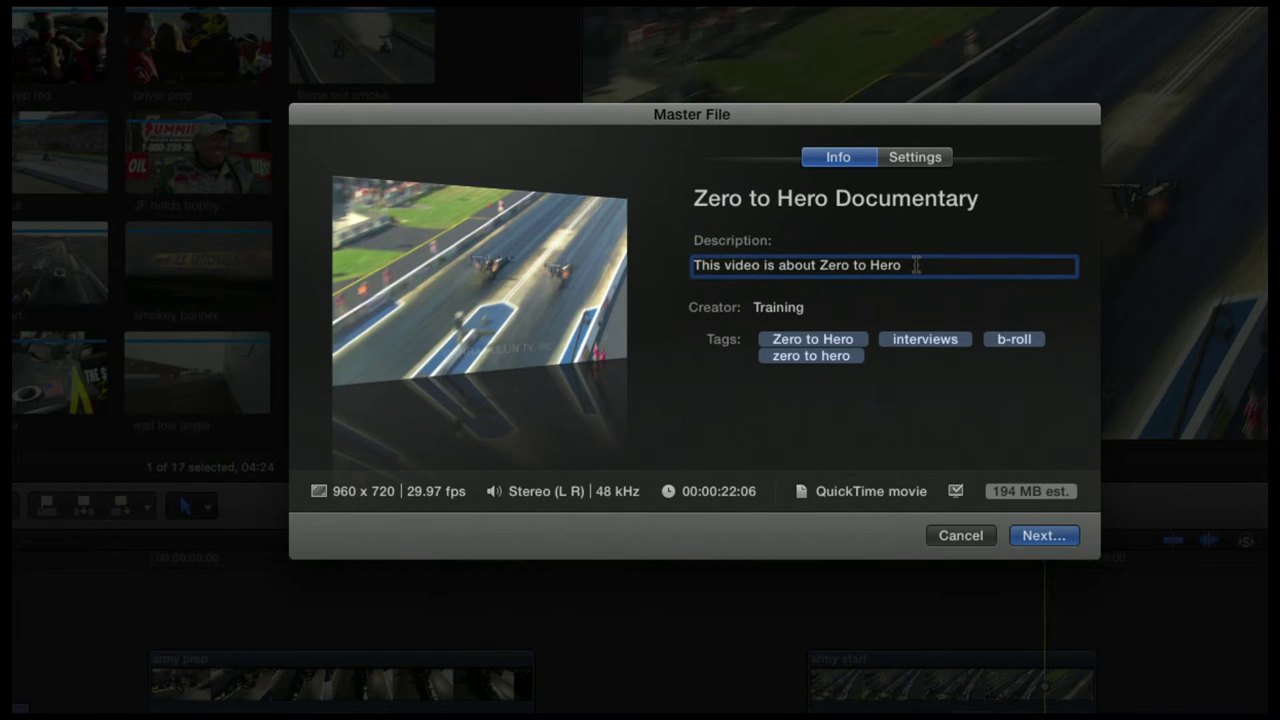
left_click(926, 160)
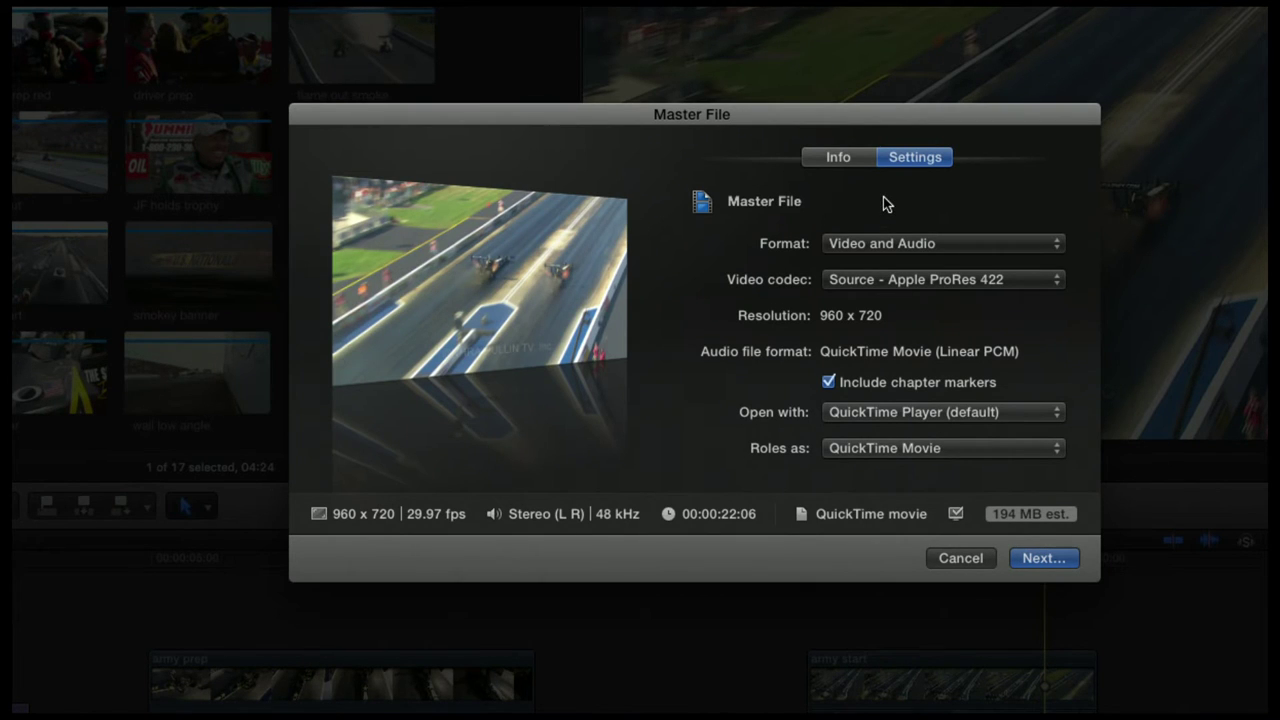
Step: Set the export format to Computer
left_click(1052, 245)
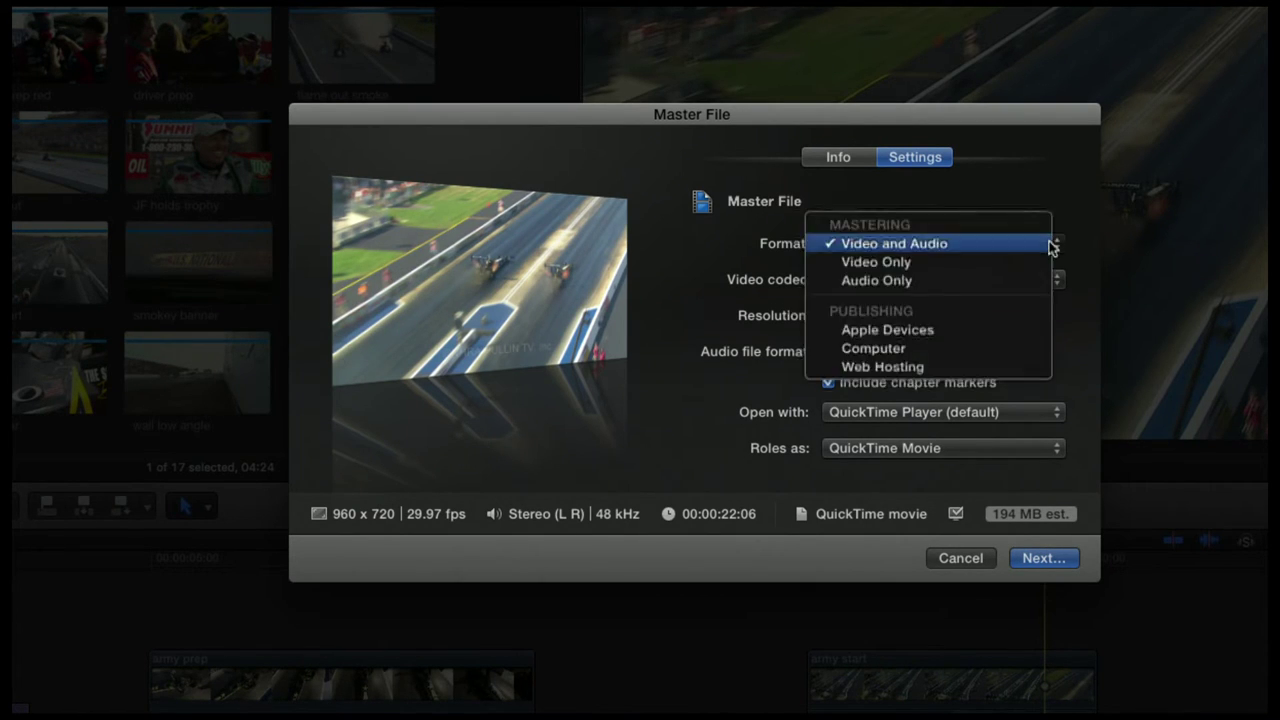
left_click(929, 333)
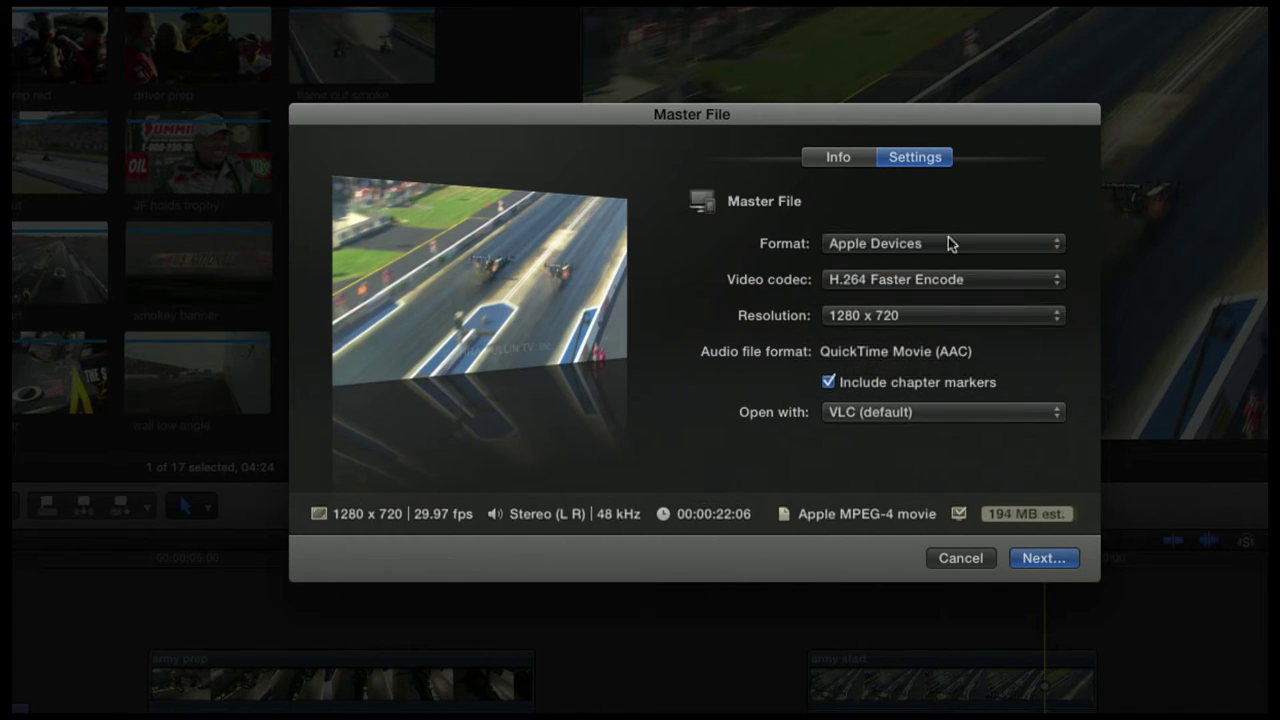
left_click(935, 281)
left_click(935, 281)
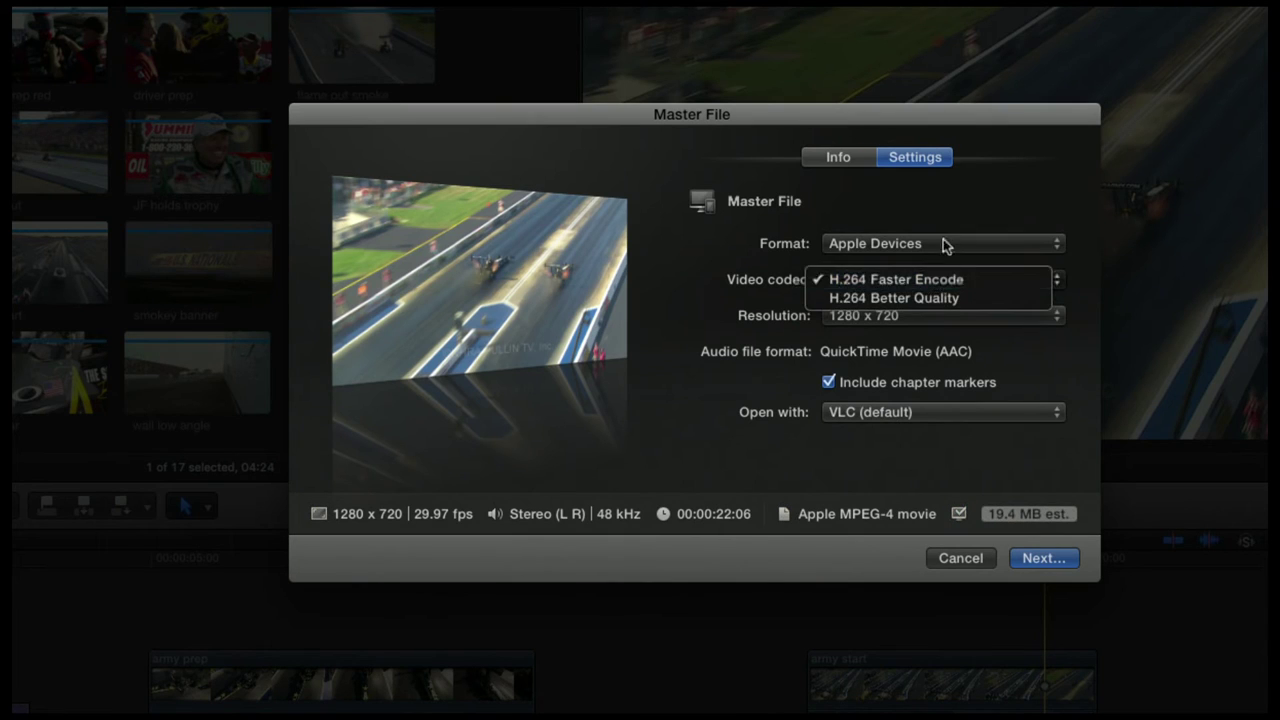
left_click(940, 245)
left_click(936, 260)
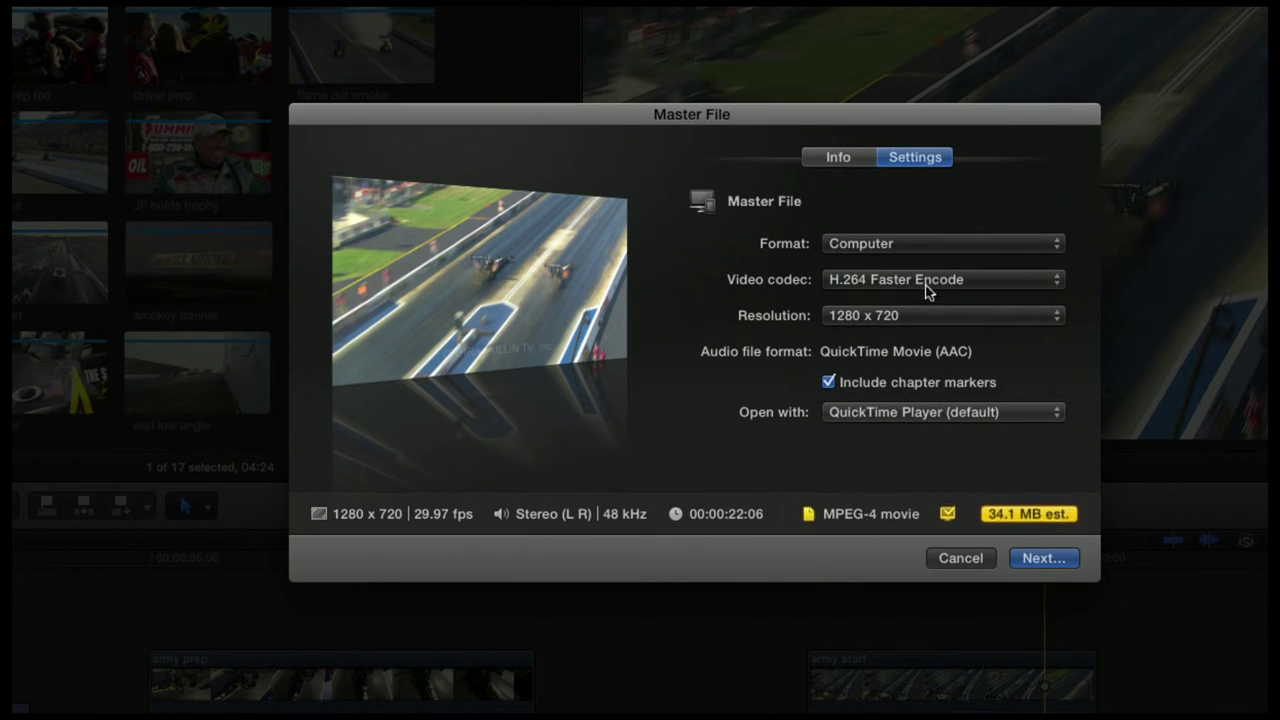
Step: Choose H.264 Better Quality as the video codec and bring up the resolution options
left_click(929, 281)
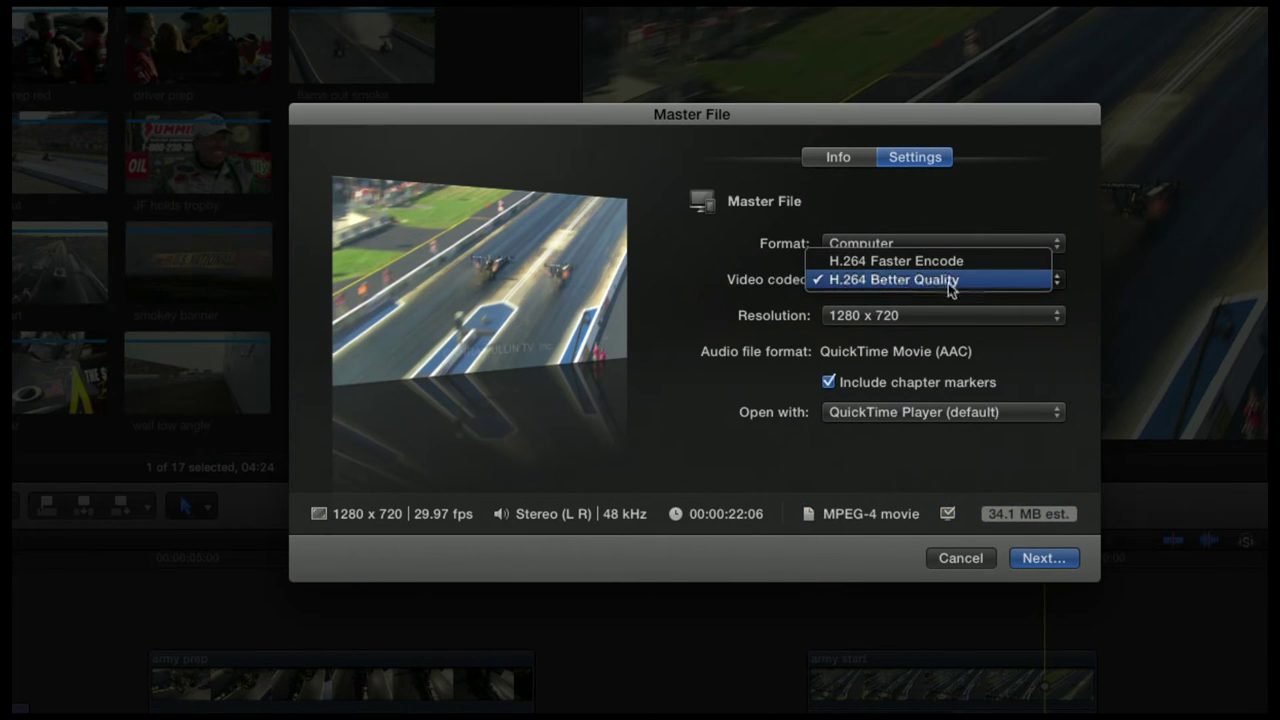
left_click(951, 279)
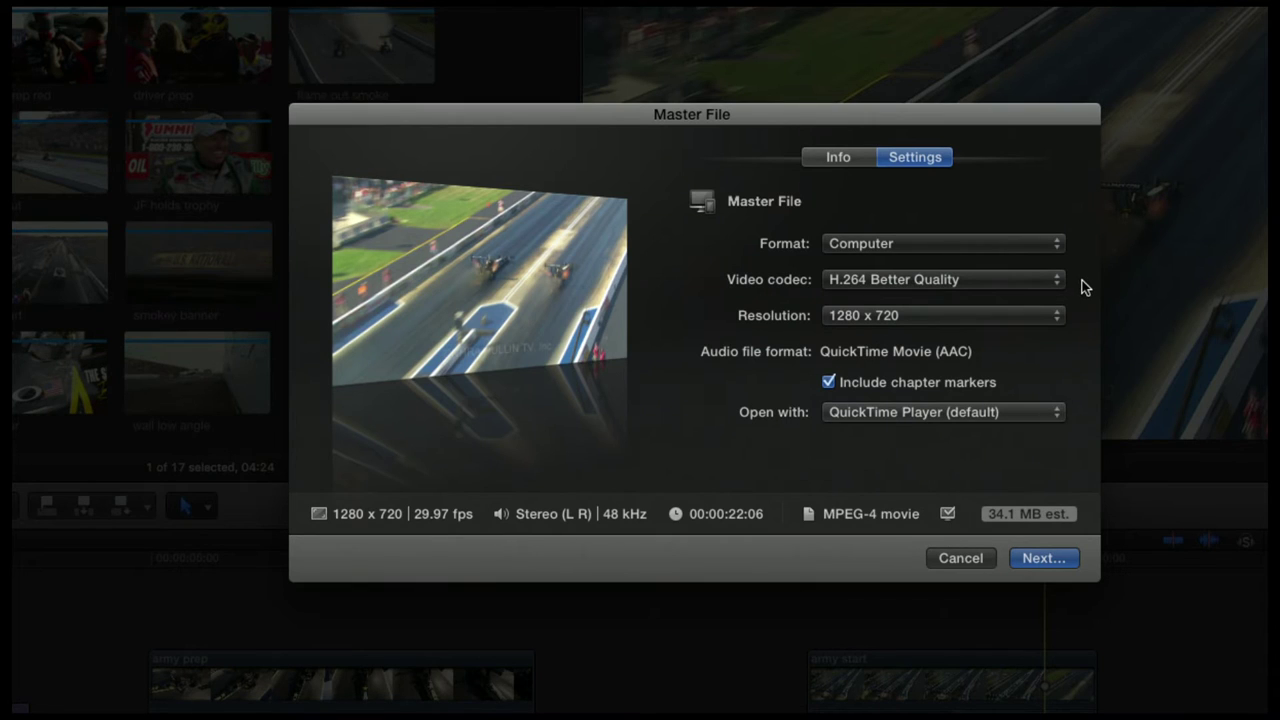
left_click(1045, 315)
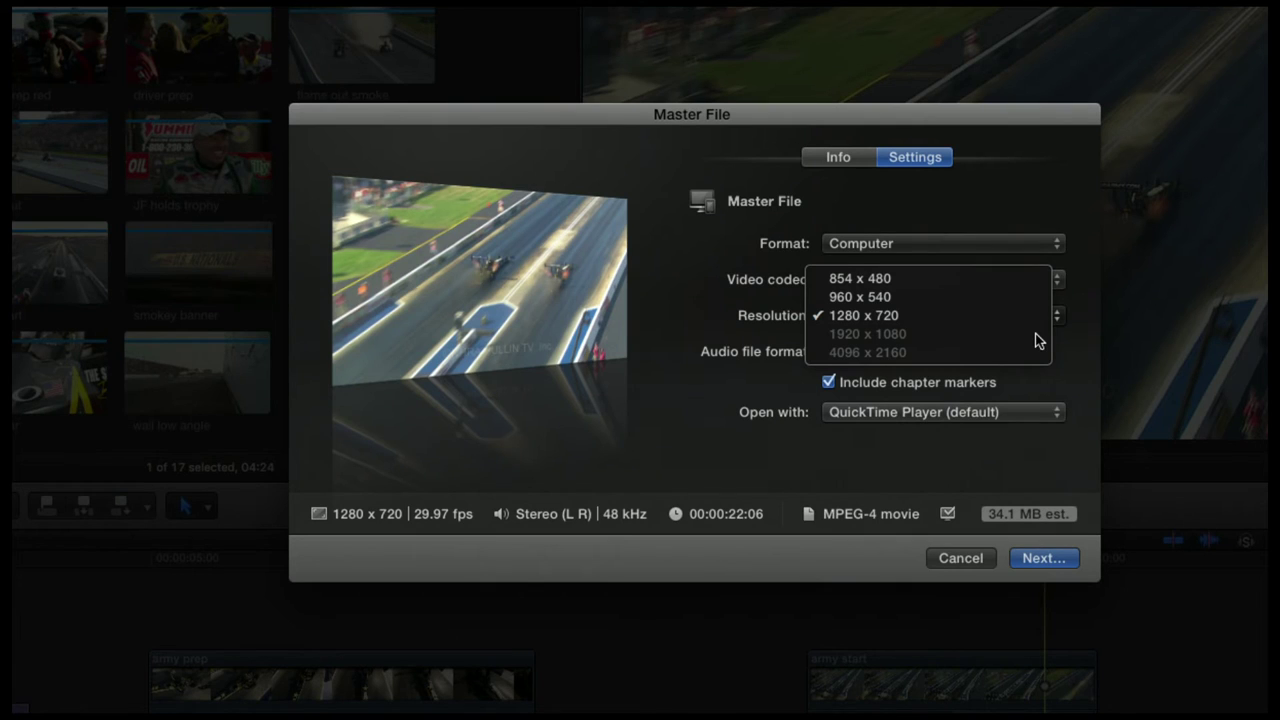
Step: Keep 1280 x 720 resolution (about 34.1 MB) and continue to saving the file
left_click(886, 318)
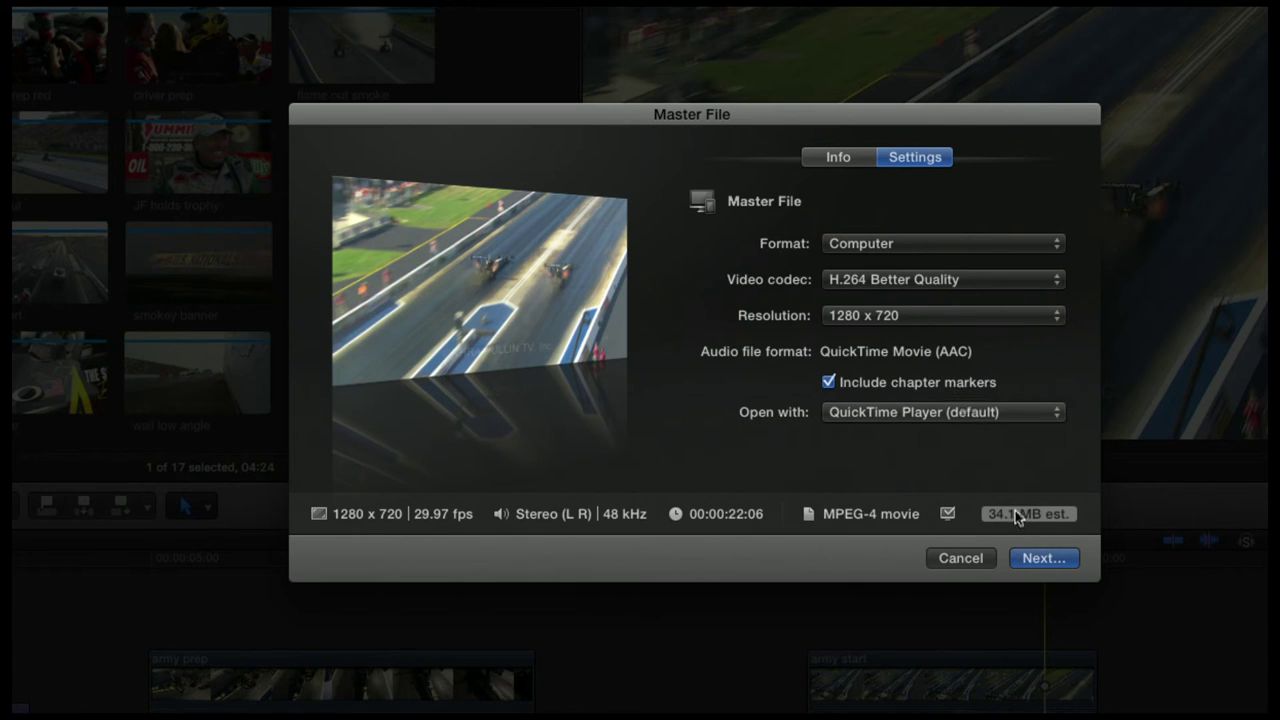
left_click(1040, 560)
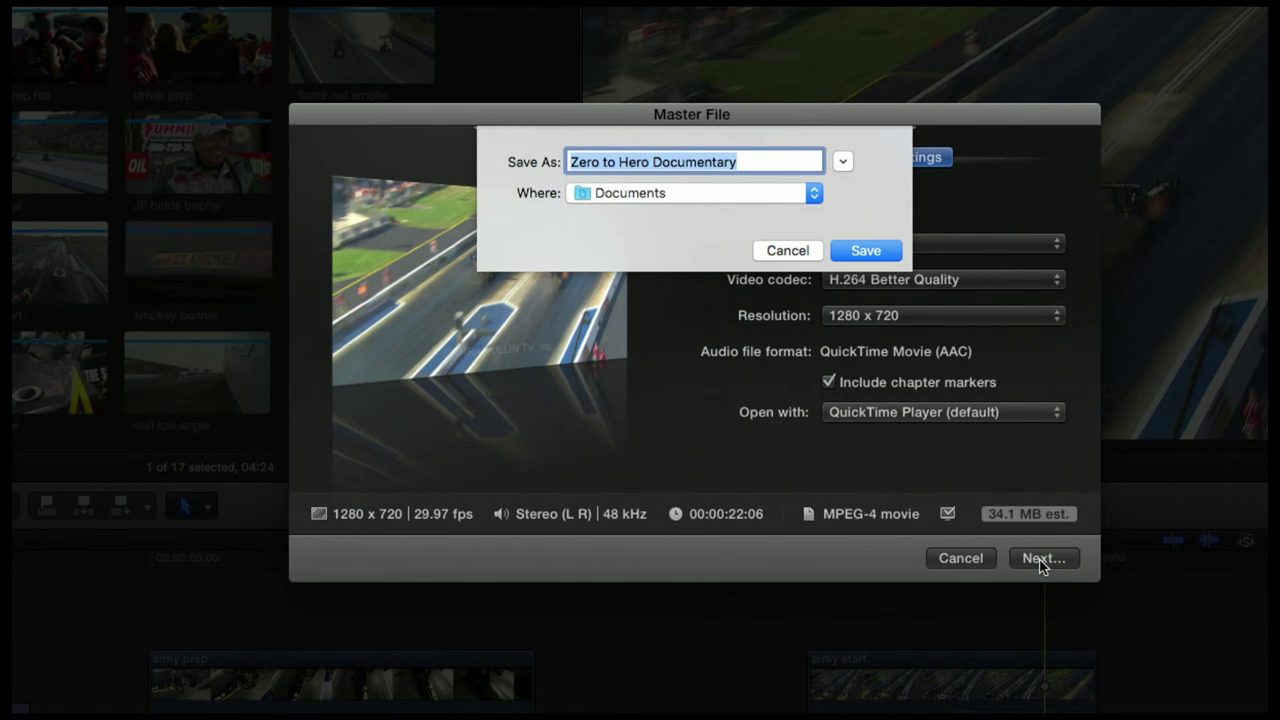
Step: Save the Zero to Hero Documentary master file into the Desktop folder
left_click(842, 162)
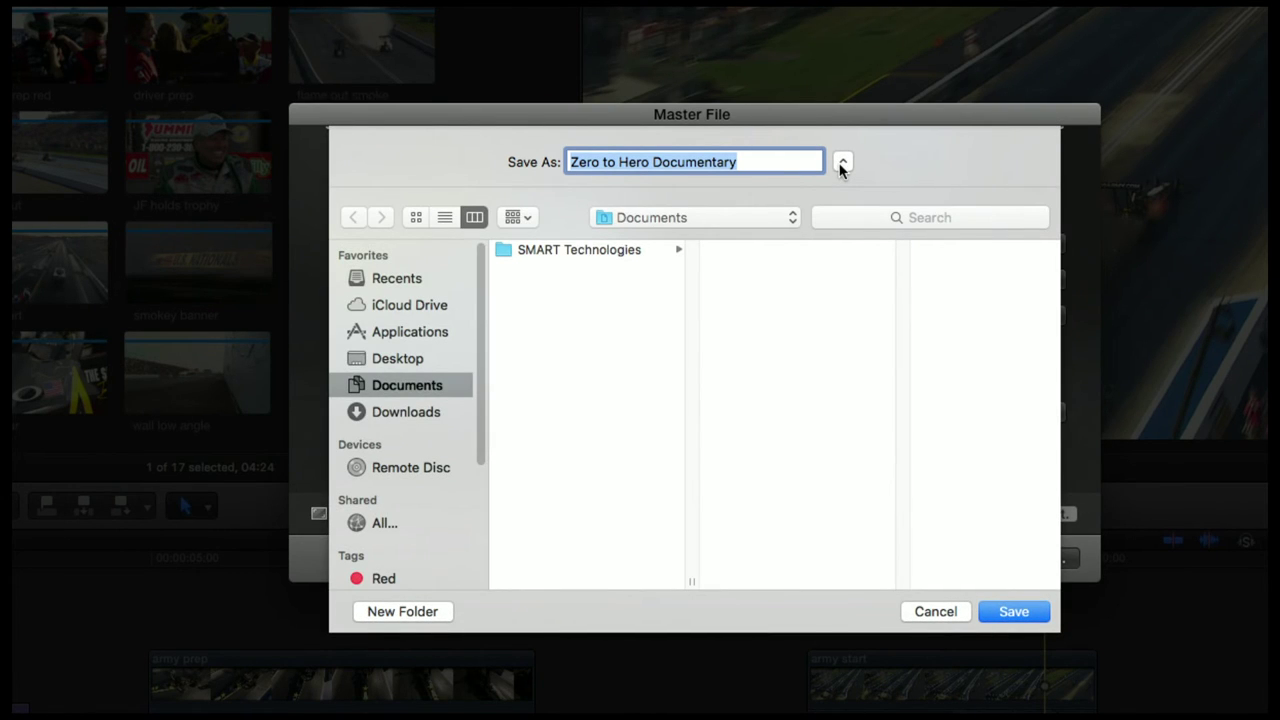
left_click(398, 358)
left_click(750, 160)
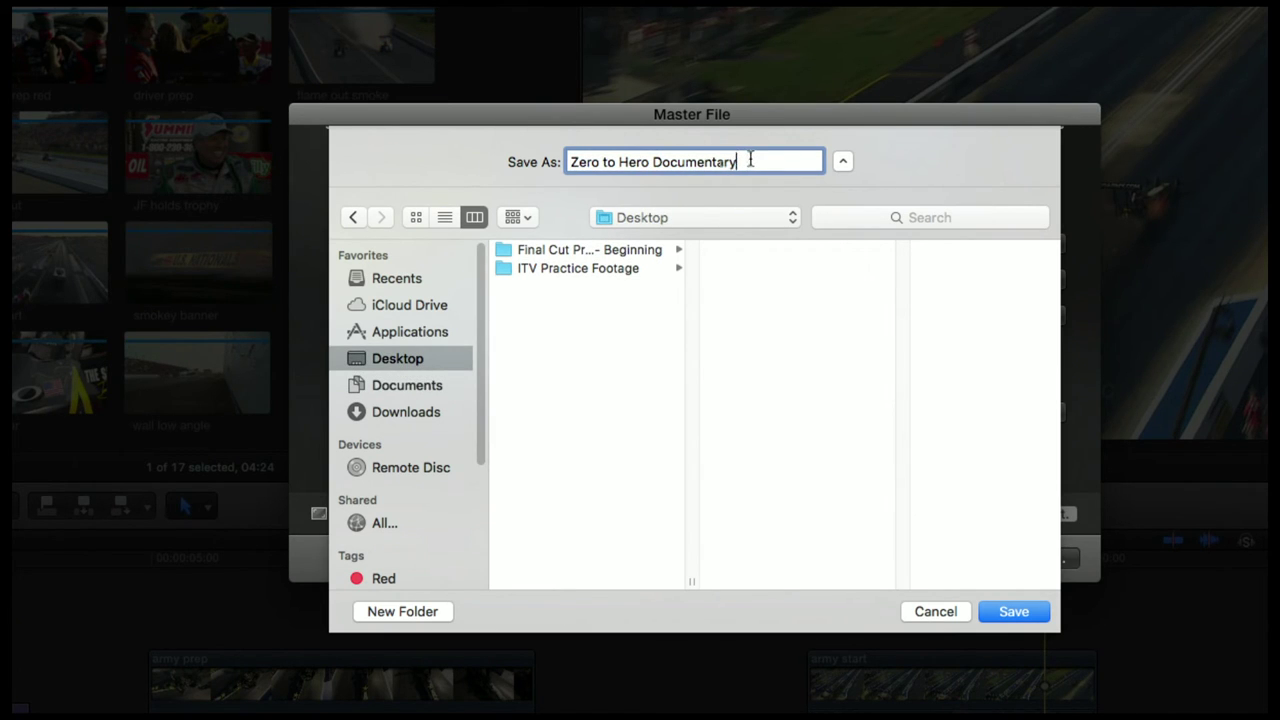
left_click(1008, 612)
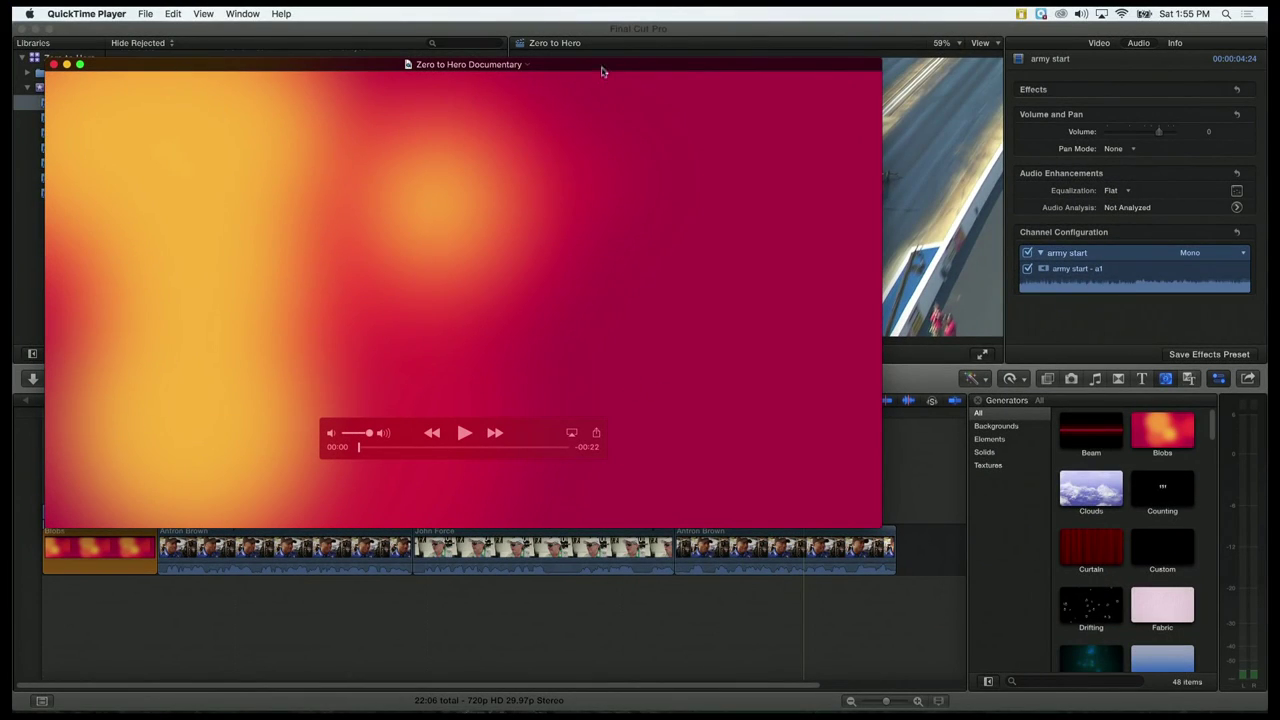
Step: Play the exported movie in QuickTime Player, then return to Final Cut Pro's application menu
left_click_drag(602, 71, 729, 103)
left_click(591, 464)
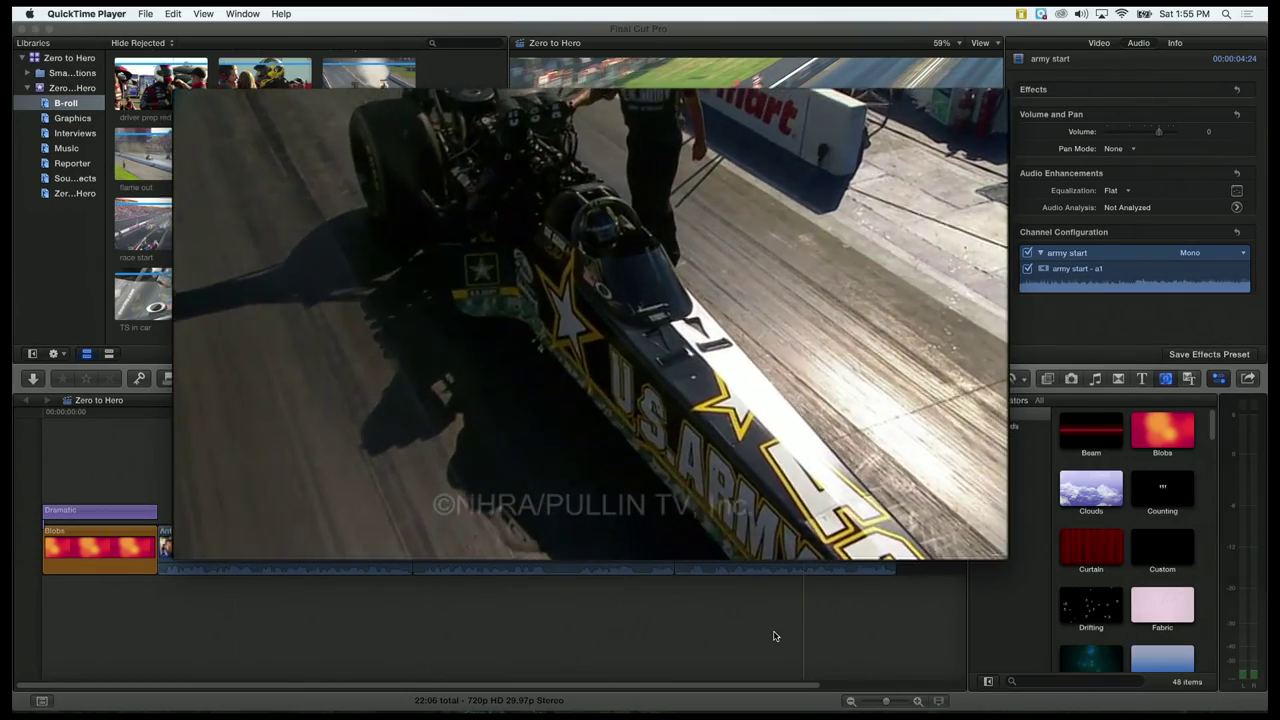
left_click(773, 636)
left_click(52, 14)
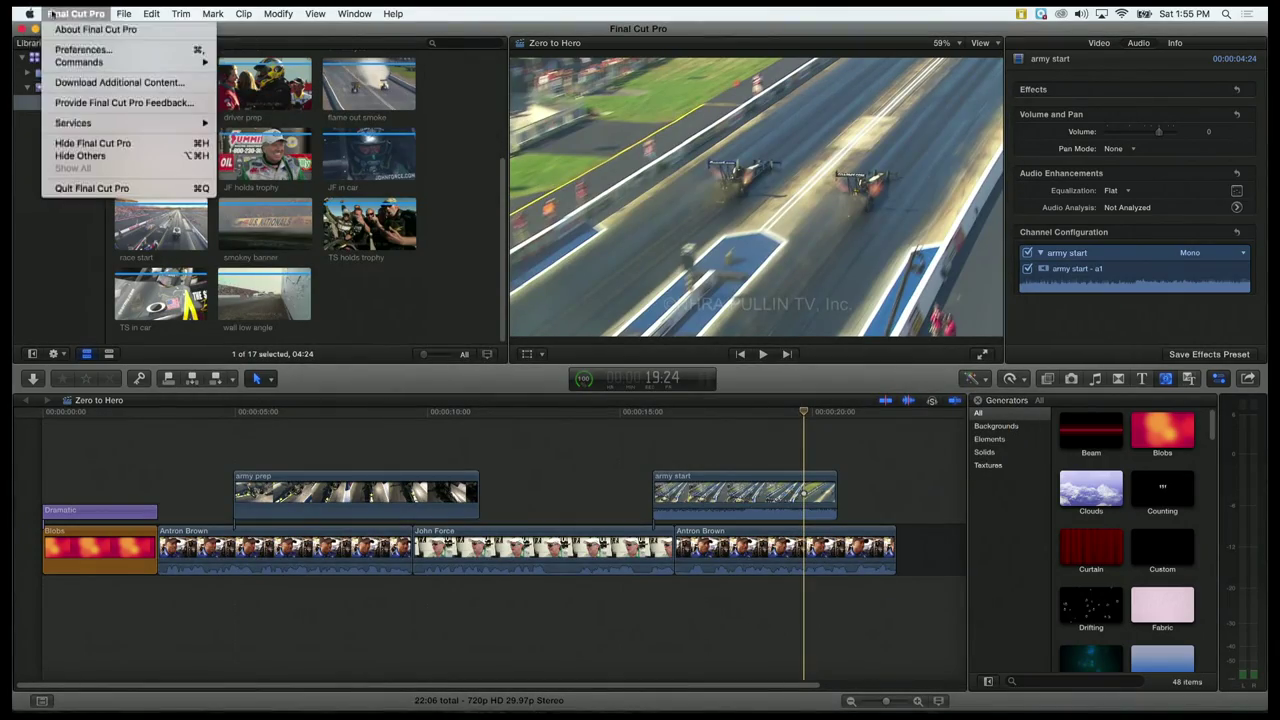
Step: Hide Final Cut Pro and move Zero to Hero Documentary.mp4 to the desktop centre
left_click(92, 143)
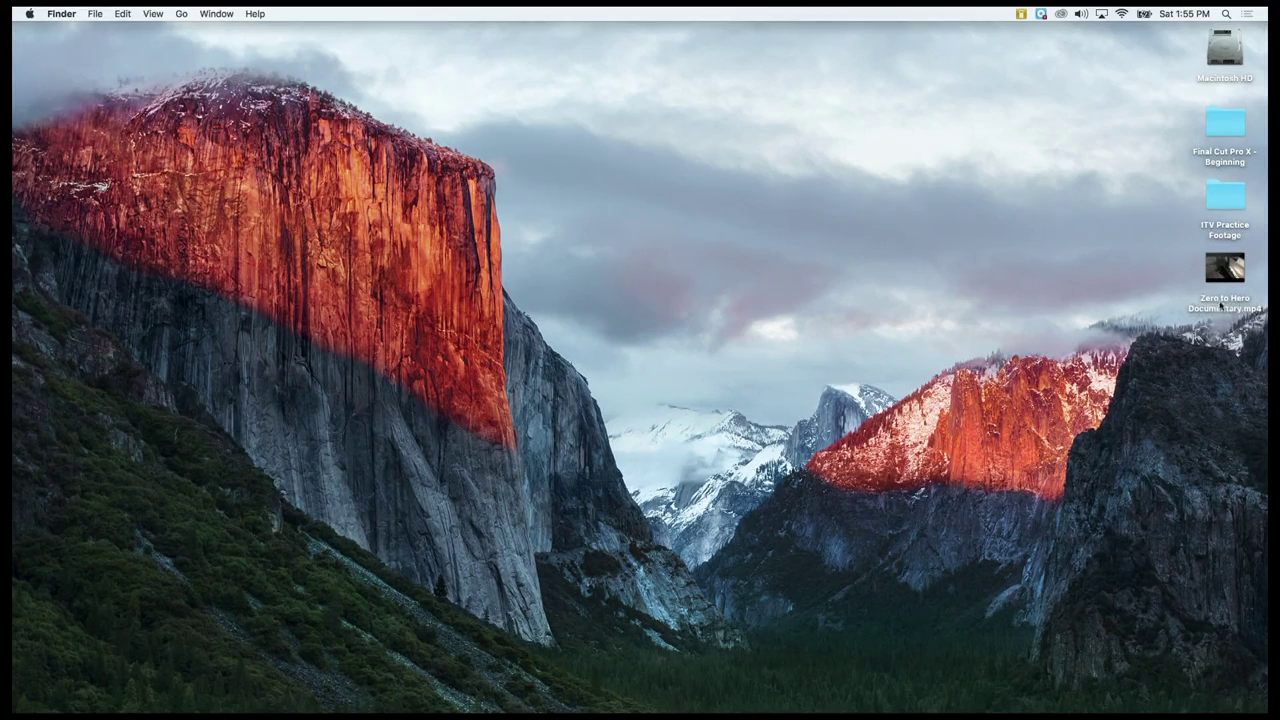
left_click_drag(1221, 307, 820, 280)
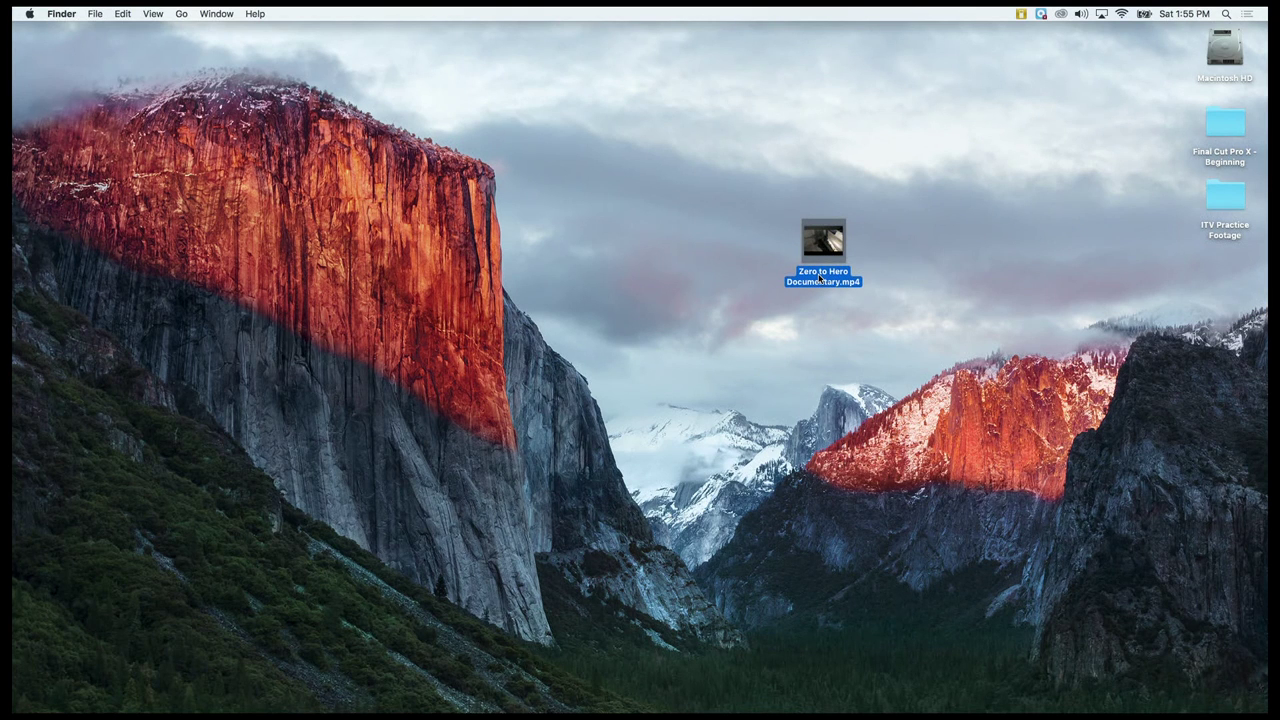